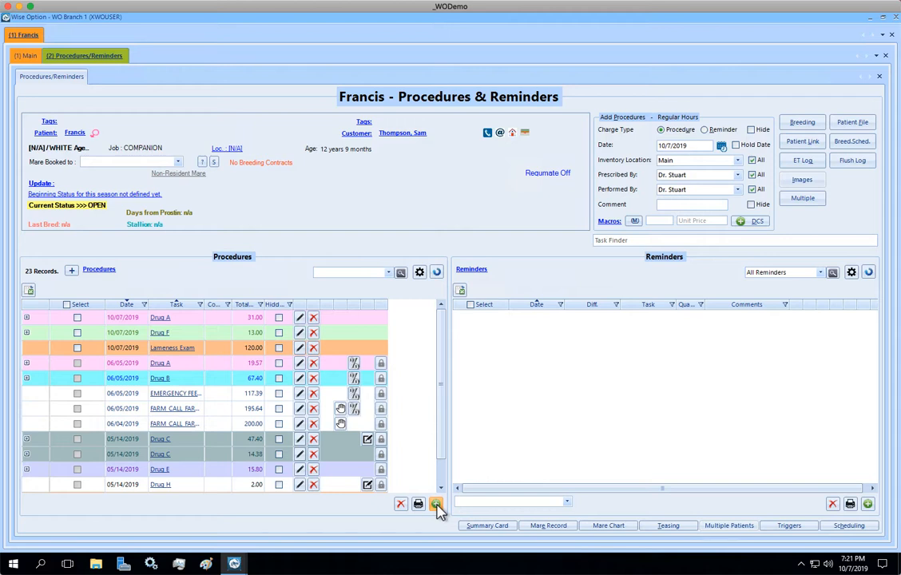
# Step: Open the task selection tool for adding a patient procedure and create a task group named Colic
pyautogui.click(436, 505)
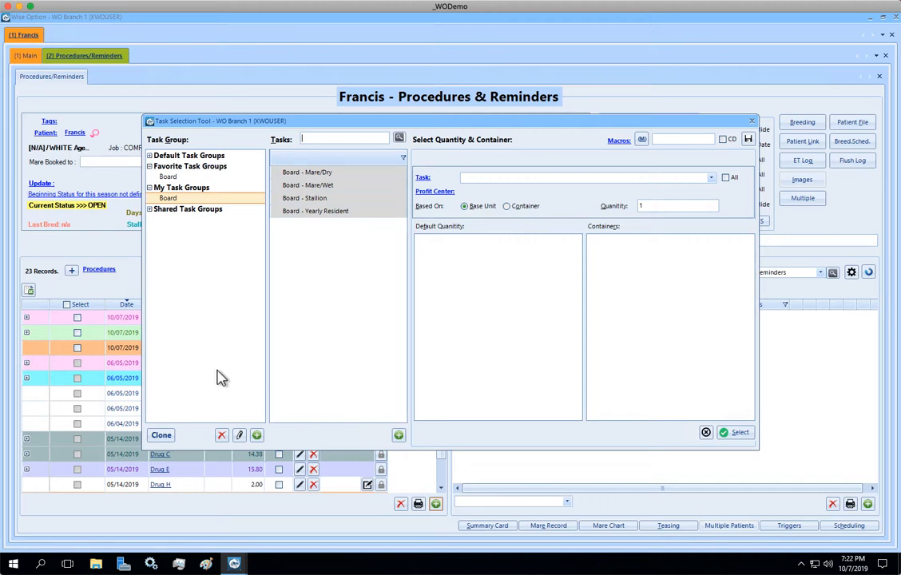
pyautogui.click(256, 435)
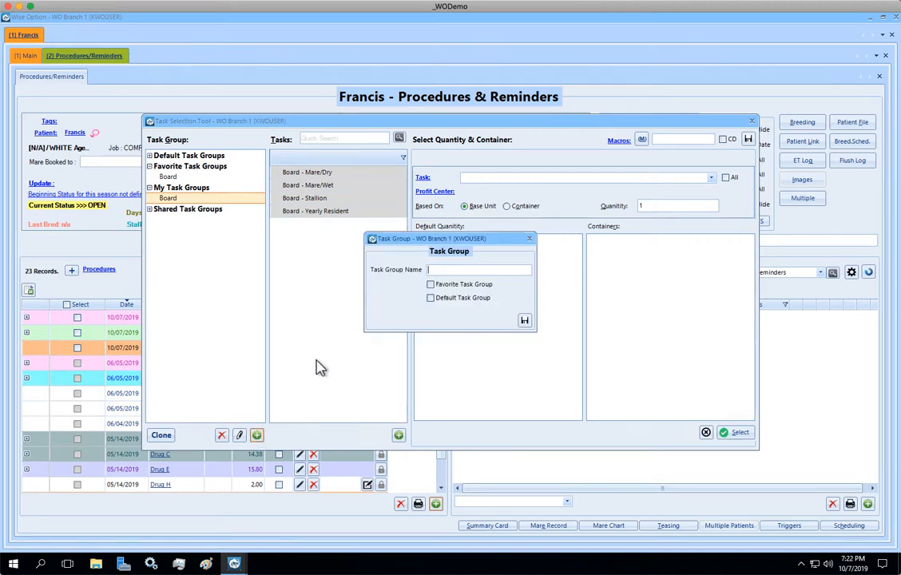
pyautogui.write('Colic')
pyautogui.click(526, 321)
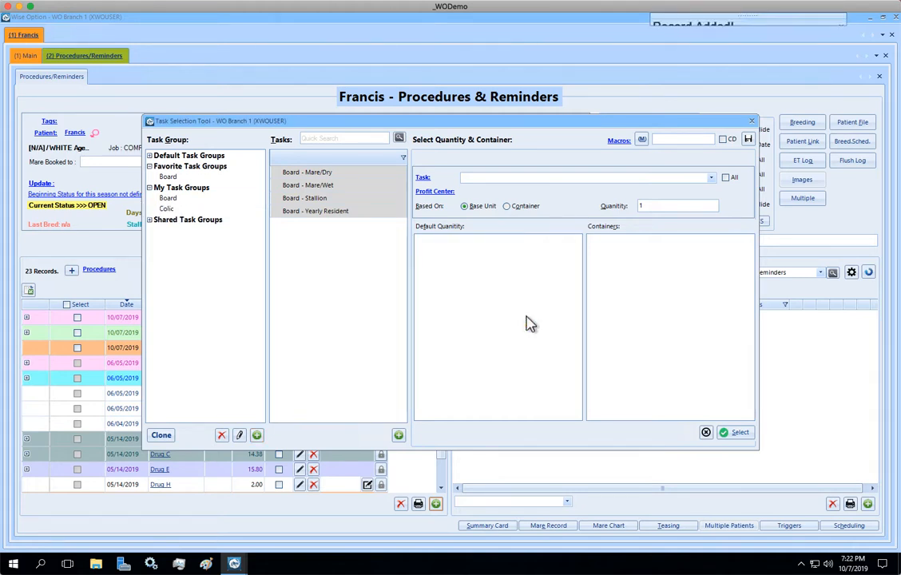
# Step: Add Drug A, Drug C, Drug D, Drug F, Drug H and Drugs sample to the Colic group, save, and reload its task list
pyautogui.click(169, 209)
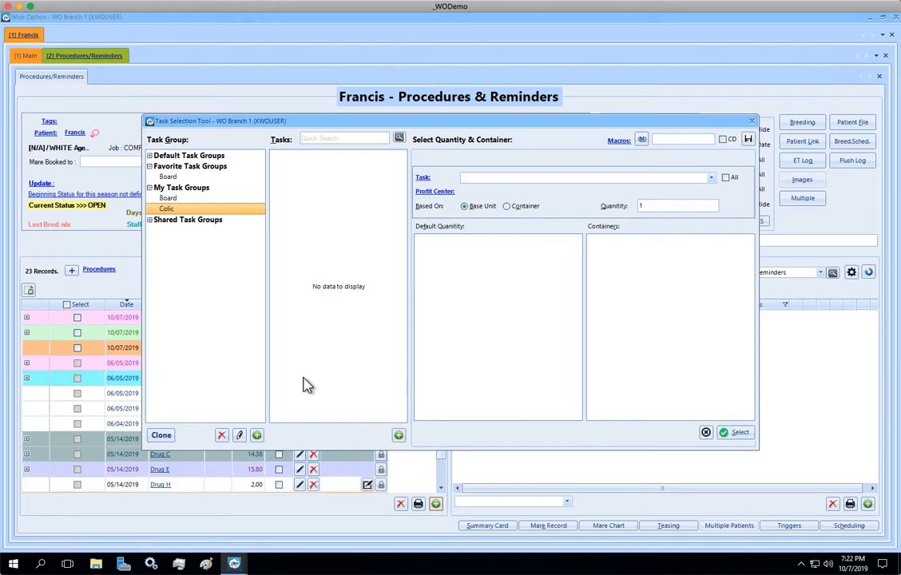
pyautogui.click(399, 435)
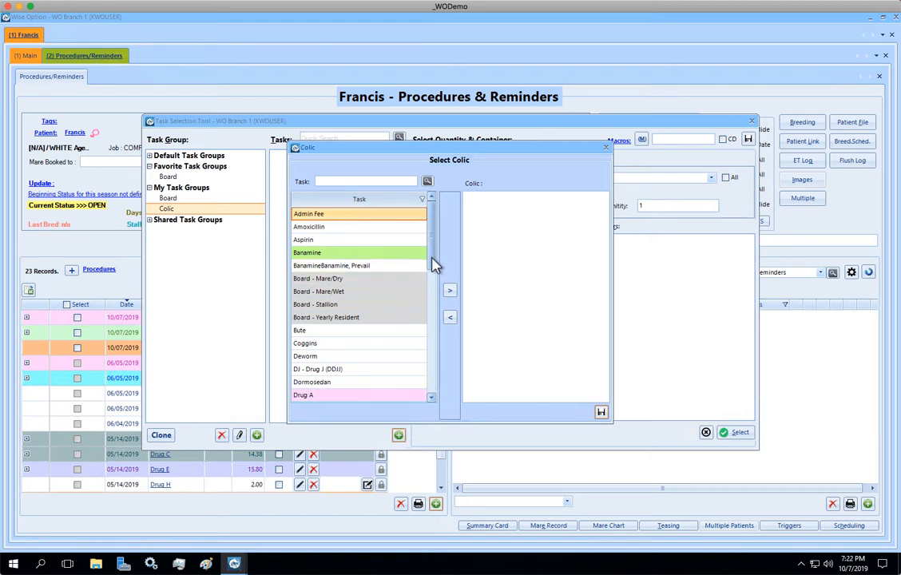
pyautogui.moveTo(432, 261); pyautogui.dragTo(432, 319)
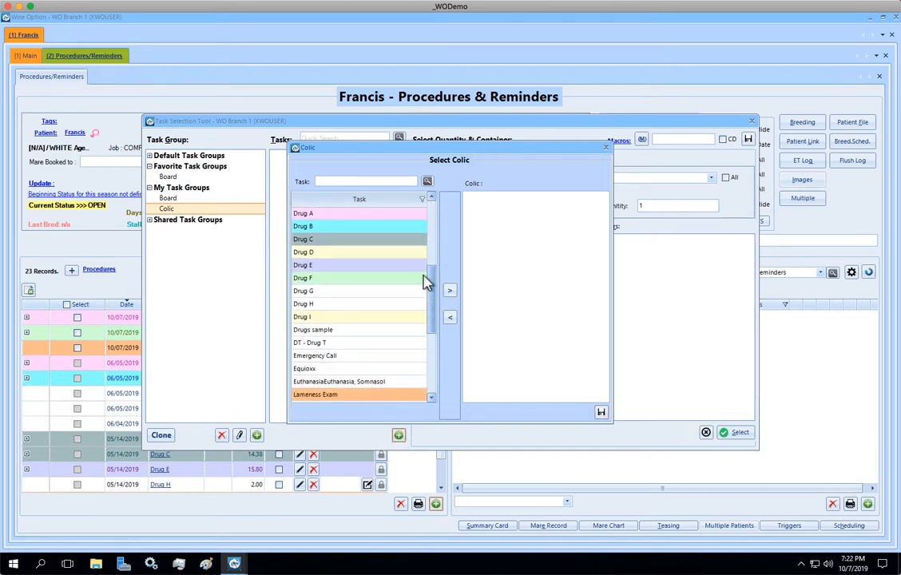
pyautogui.click(372, 216)
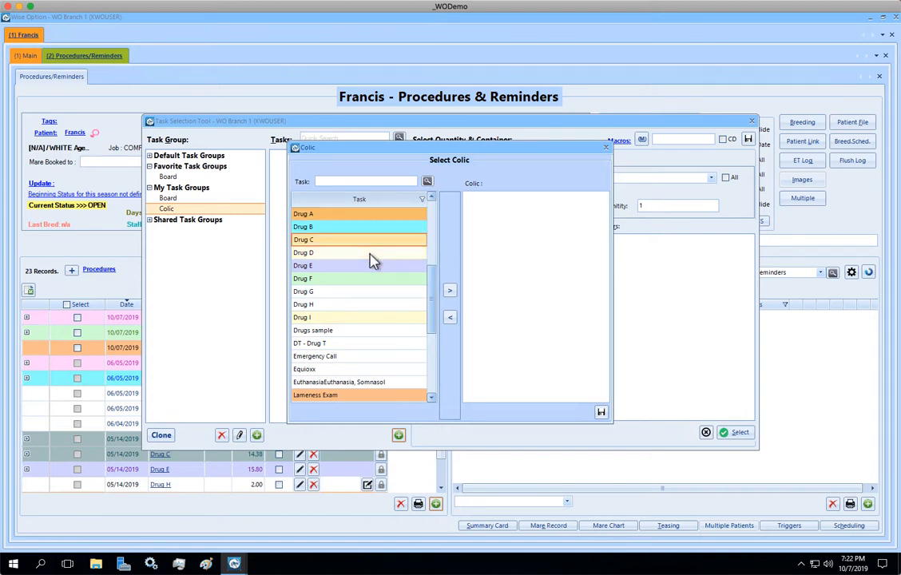
pyautogui.keyDown('ctrl'); pyautogui.click(369, 254); pyautogui.keyUp('ctrl')
pyautogui.keyDown('ctrl'); pyautogui.click(367, 278); pyautogui.keyUp('ctrl')
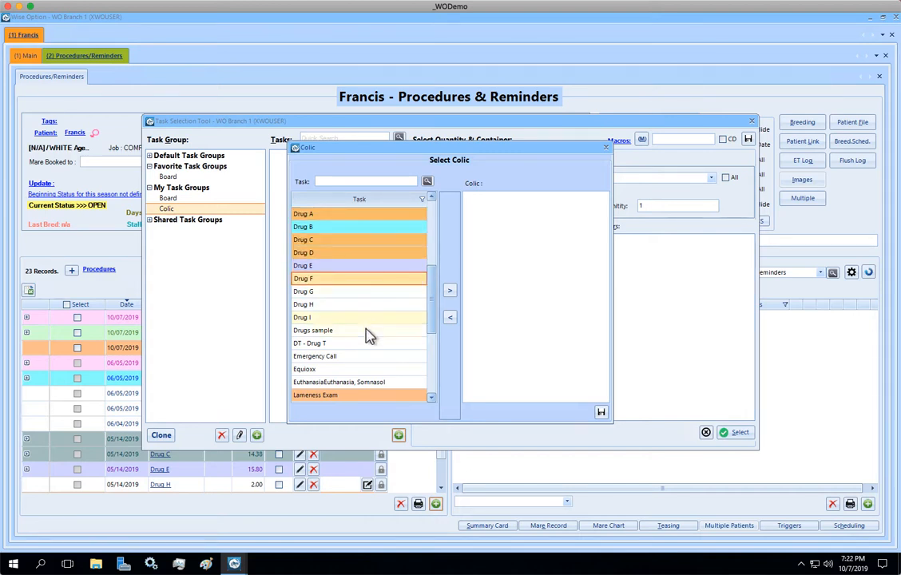
pyautogui.keyDown('ctrl'); pyautogui.click(368, 331); pyautogui.keyUp('ctrl')
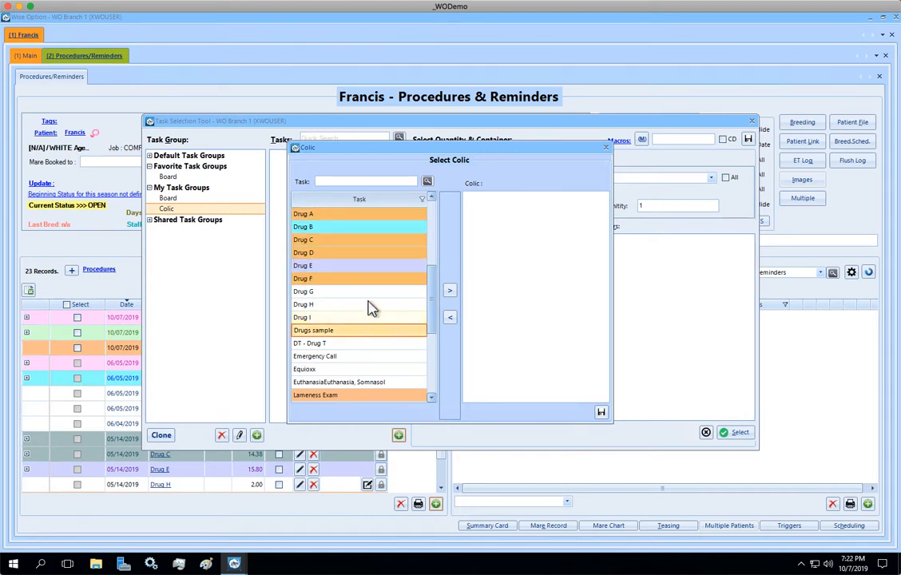
pyautogui.click(450, 294)
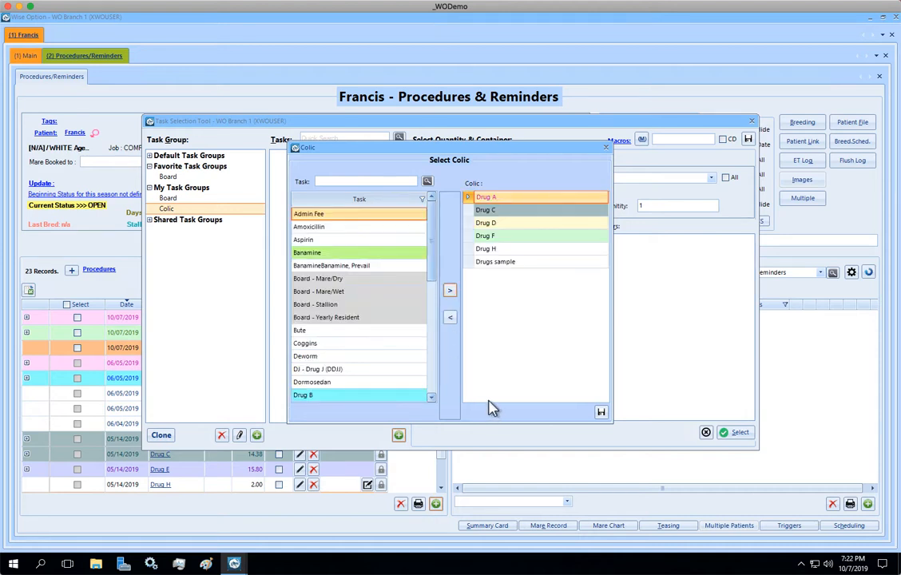
pyautogui.click(601, 412)
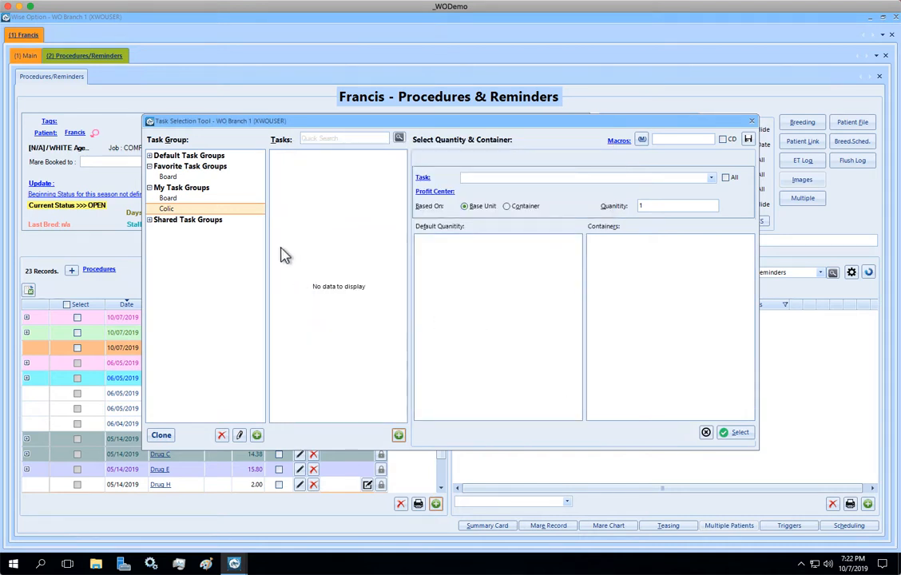
pyautogui.click(168, 198)
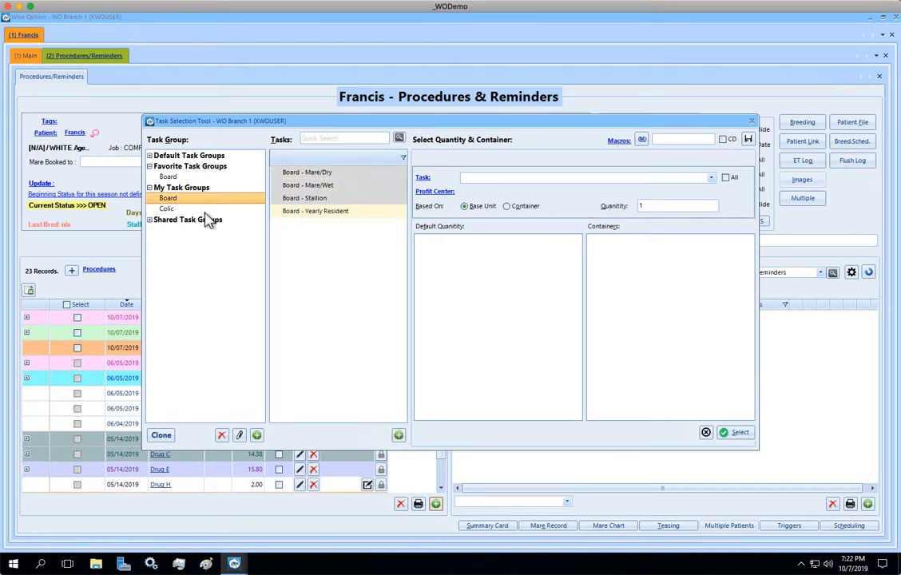
pyautogui.click(168, 209)
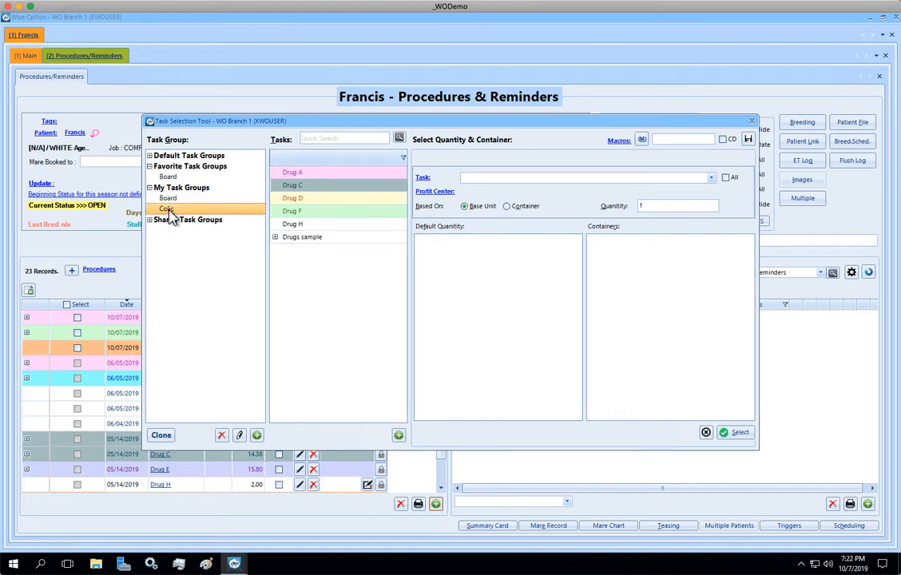
# Step: Create and save another task group named Procedures
pyautogui.click(257, 436)
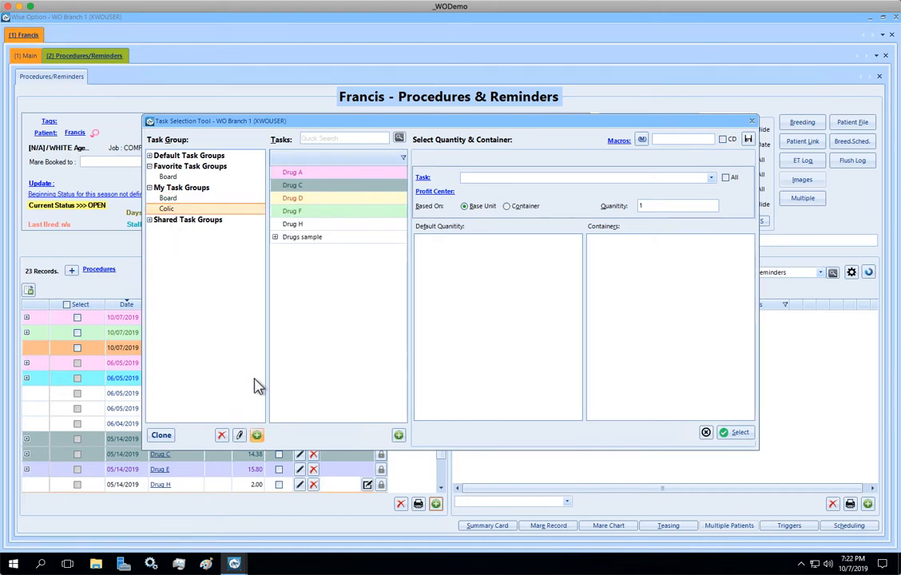
pyautogui.write('Procedures')
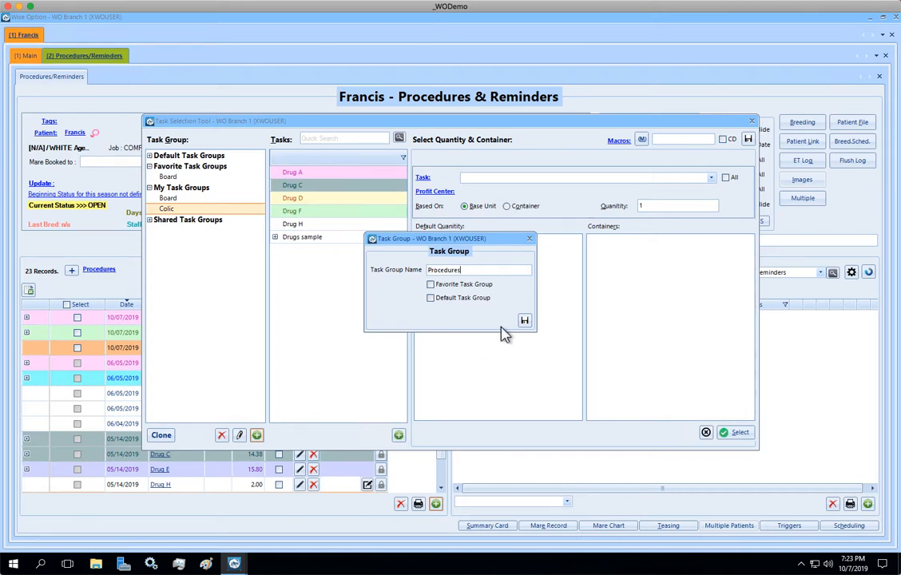
pyautogui.click(521, 322)
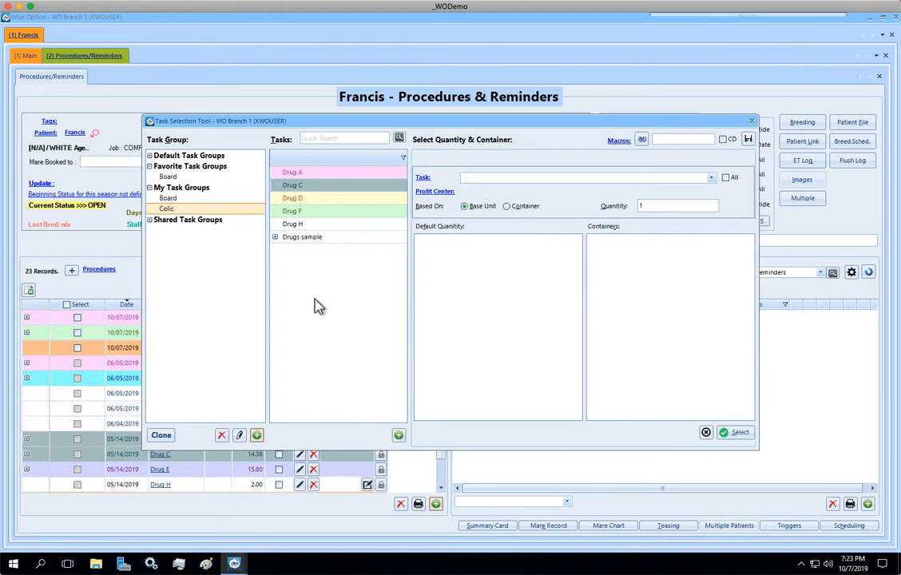
# Step: Add Lameness Exam, Palpation, ProcA, ProcB, ProcC and ProcD to the Procedures task group and save the selection
pyautogui.click(190, 221)
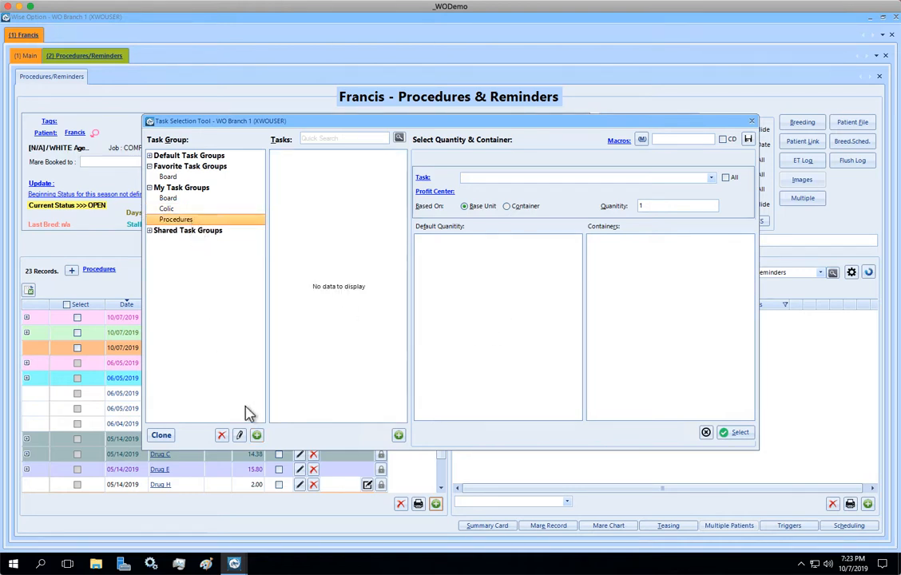
pyautogui.click(397, 435)
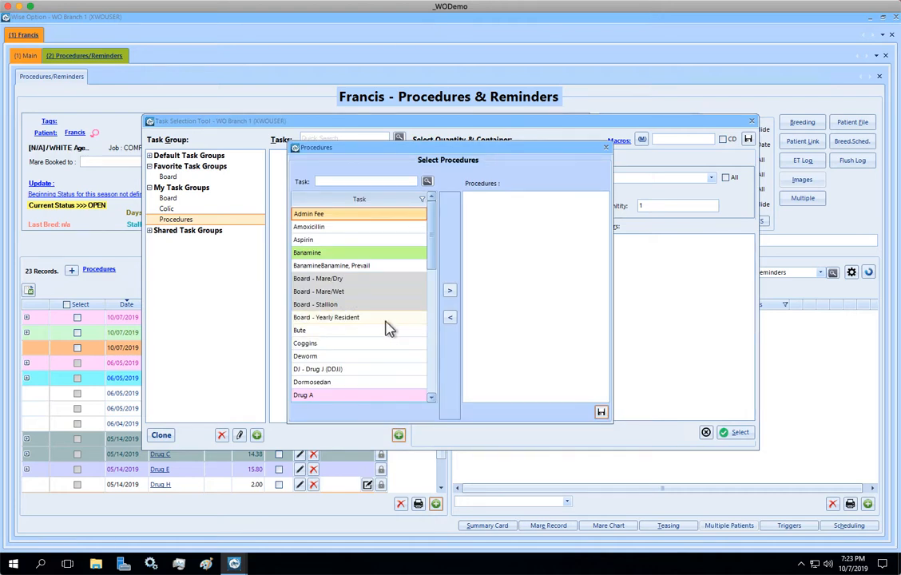
pyautogui.click(433, 344)
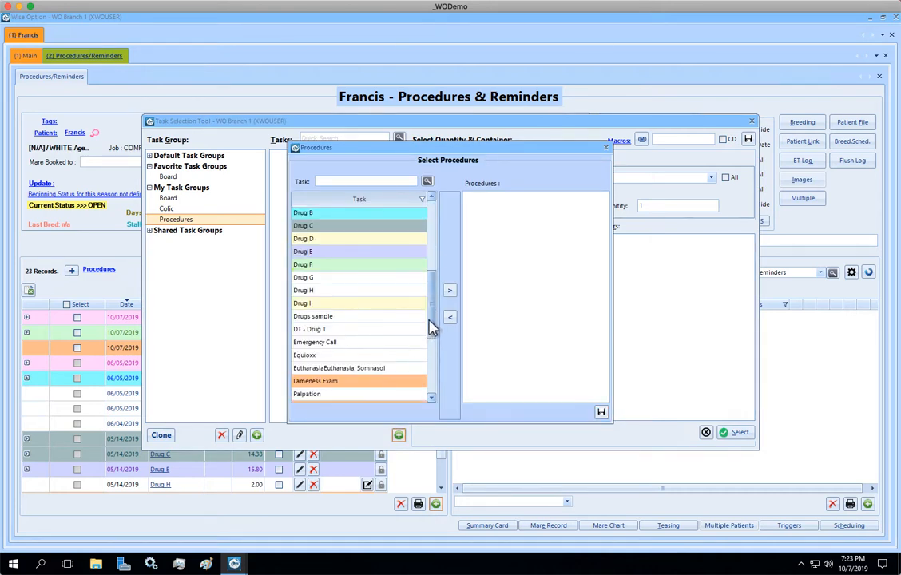
pyautogui.scroll(-3, 392, 341)
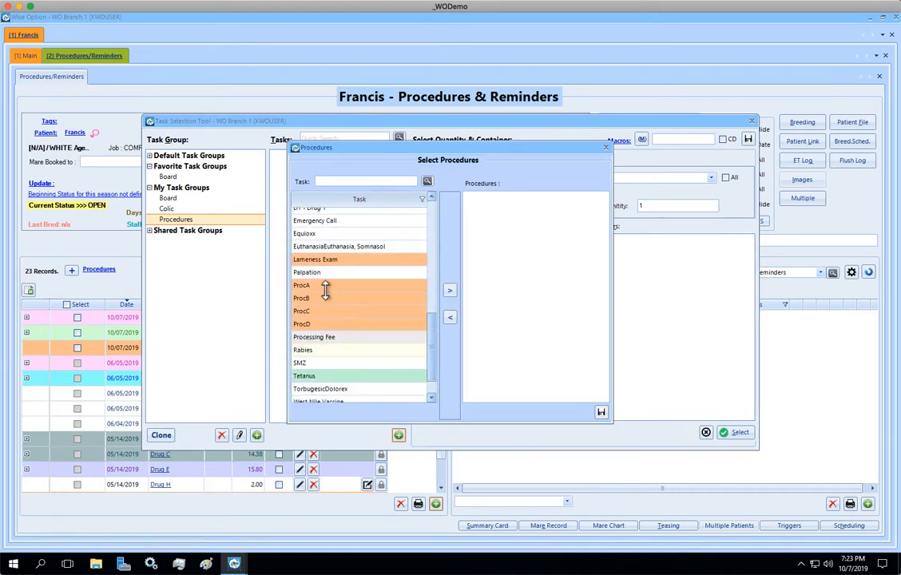
pyautogui.keyDown('ctrl'); pyautogui.click(342, 260); pyautogui.keyUp('ctrl')
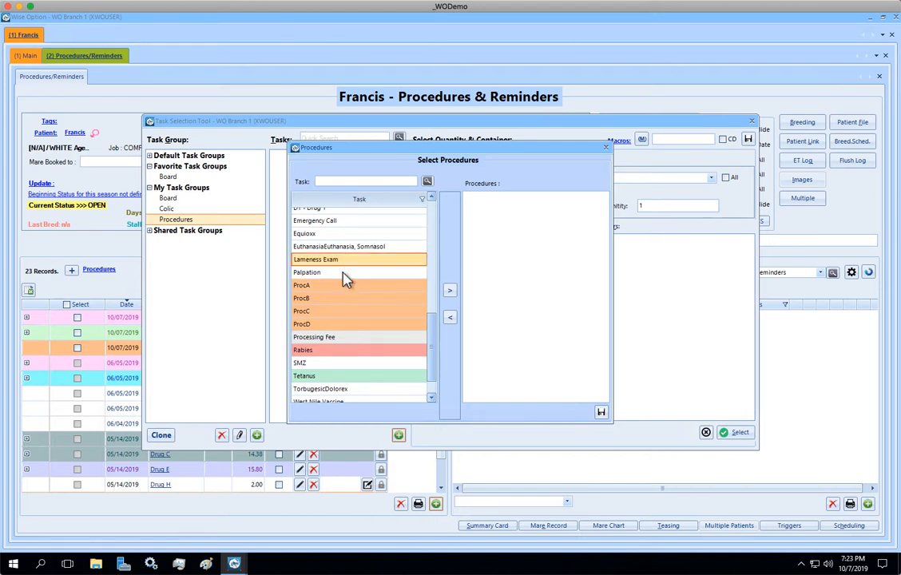
pyautogui.keyDown('ctrl'); pyautogui.click(342, 272); pyautogui.keyUp('ctrl')
pyautogui.keyDown('ctrl'); pyautogui.click(343, 286); pyautogui.keyUp('ctrl')
pyautogui.keyDown('ctrl'); pyautogui.click(345, 298); pyautogui.keyUp('ctrl')
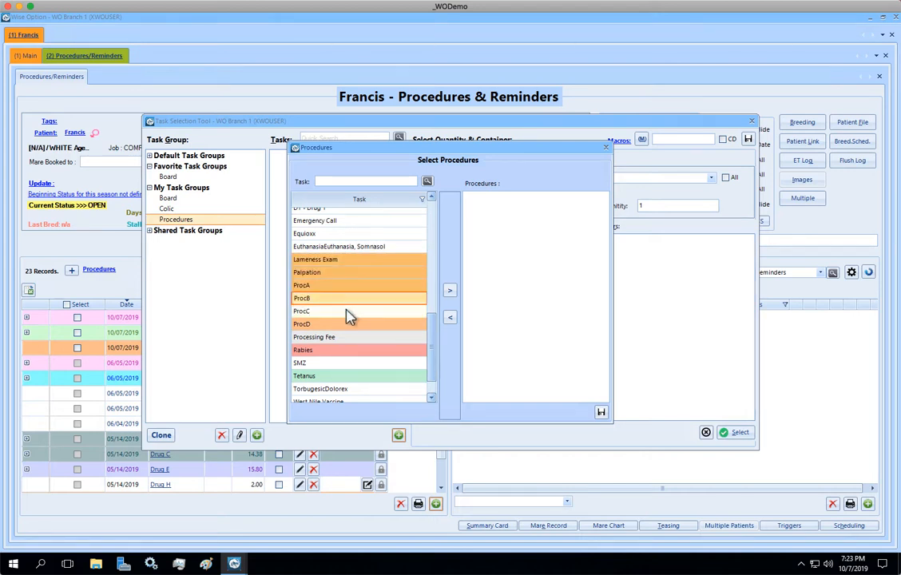
pyautogui.keyDown('ctrl'); pyautogui.click(346, 311); pyautogui.keyUp('ctrl')
pyautogui.keyDown('ctrl'); pyautogui.click(347, 324); pyautogui.keyUp('ctrl')
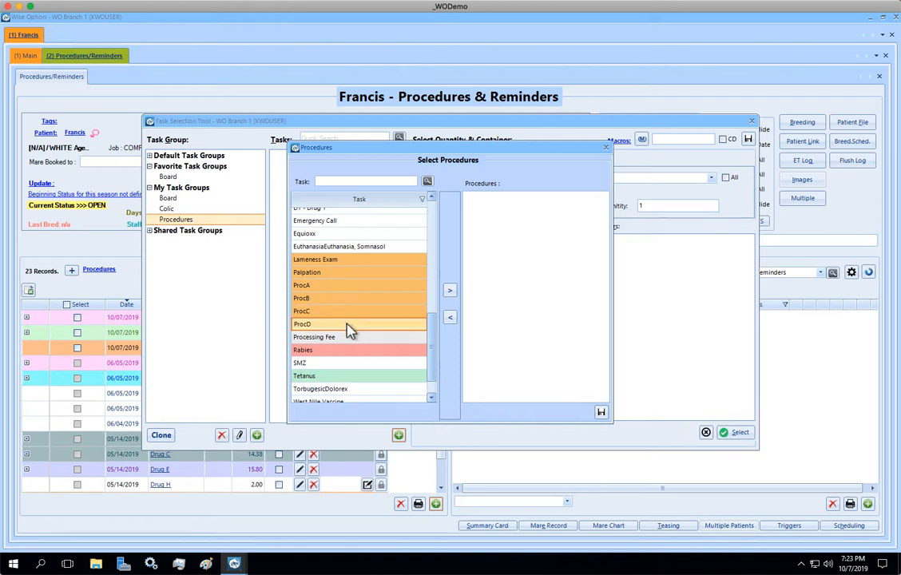
pyautogui.click(451, 292)
pyautogui.click(601, 413)
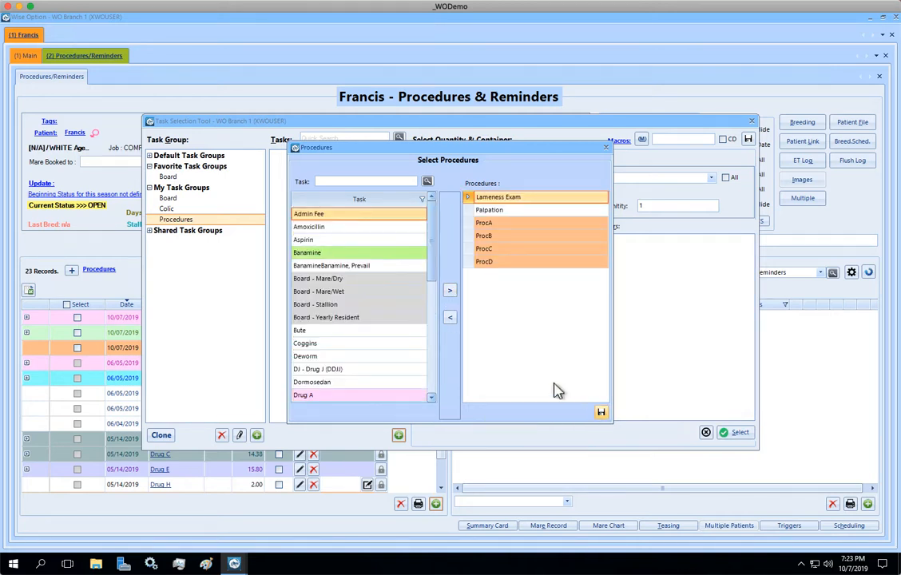
# Step: Review the quantity and container options of Board - Mare/Wet and Board - Stallion in the Board group
pyautogui.click(167, 197)
pyautogui.click(309, 186)
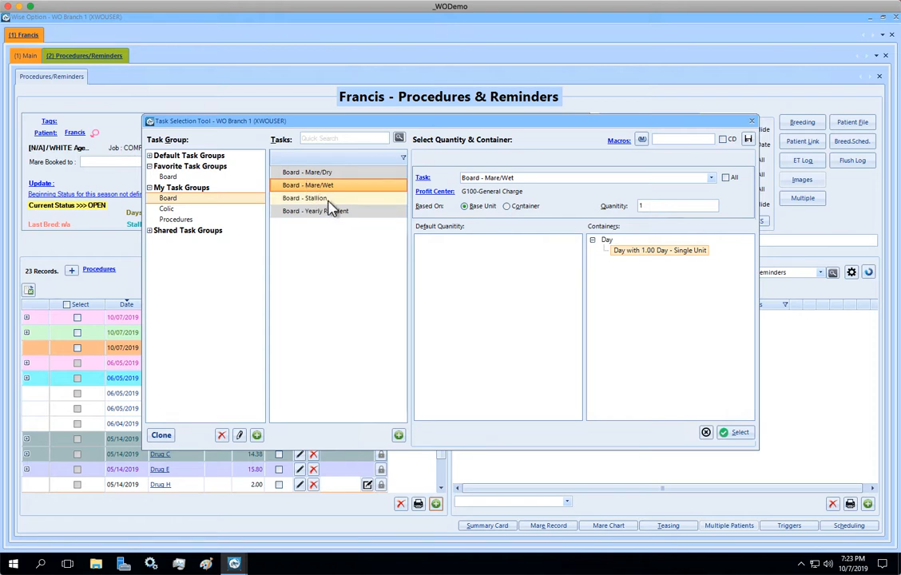
pyautogui.click(328, 198)
pyautogui.click(680, 207)
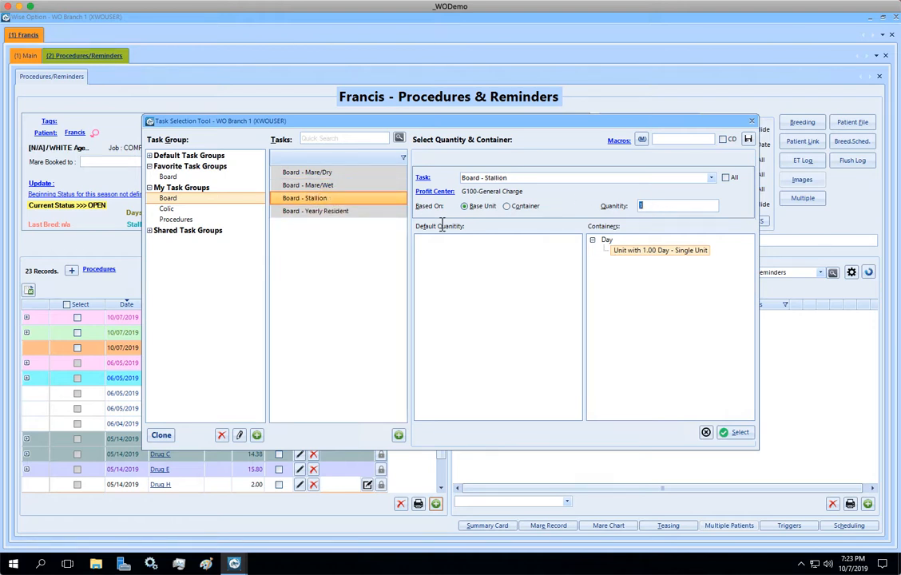
# Step: Add Drug D from the Colic group as a procedure, using the 30 gms tube container and a quantity of 12 gms, and save it
pyautogui.click(172, 209)
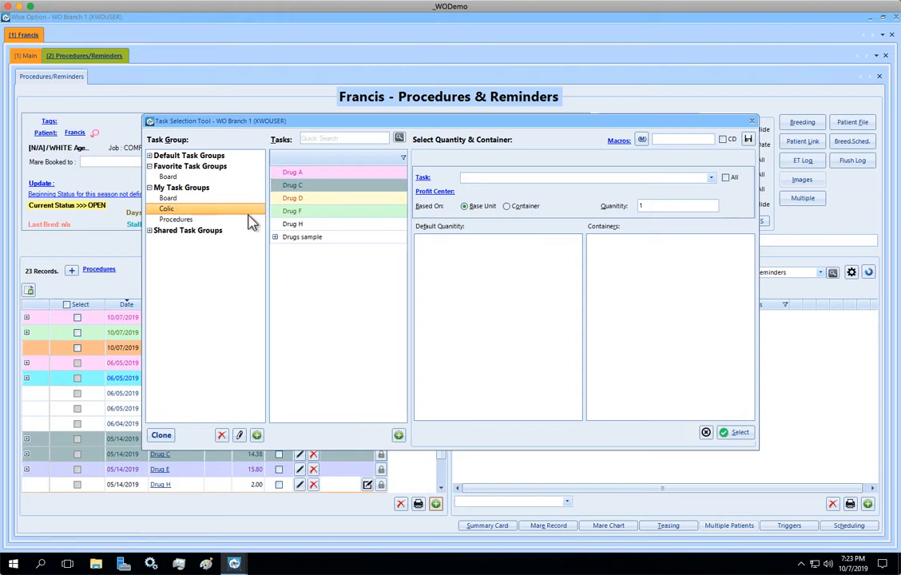
pyautogui.click(319, 200)
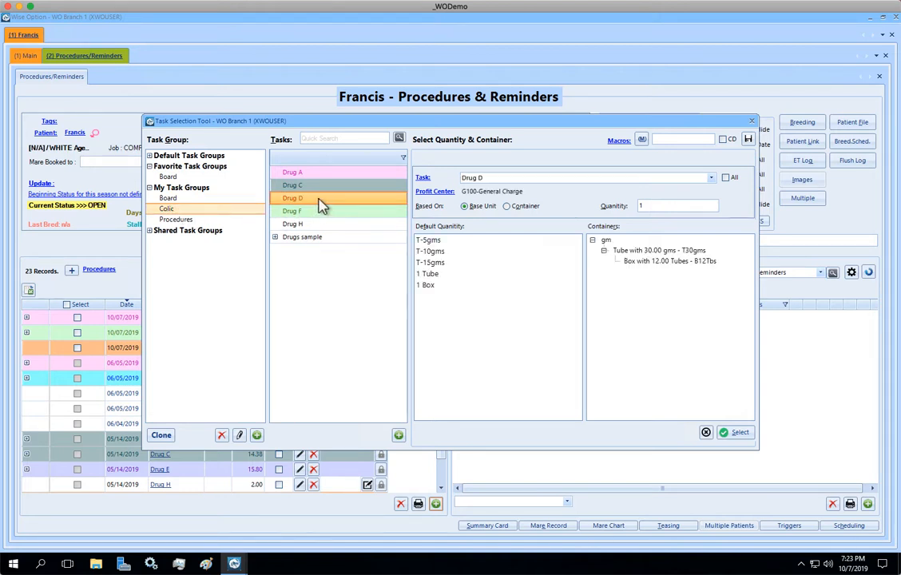
pyautogui.click(628, 251)
pyautogui.click(676, 205)
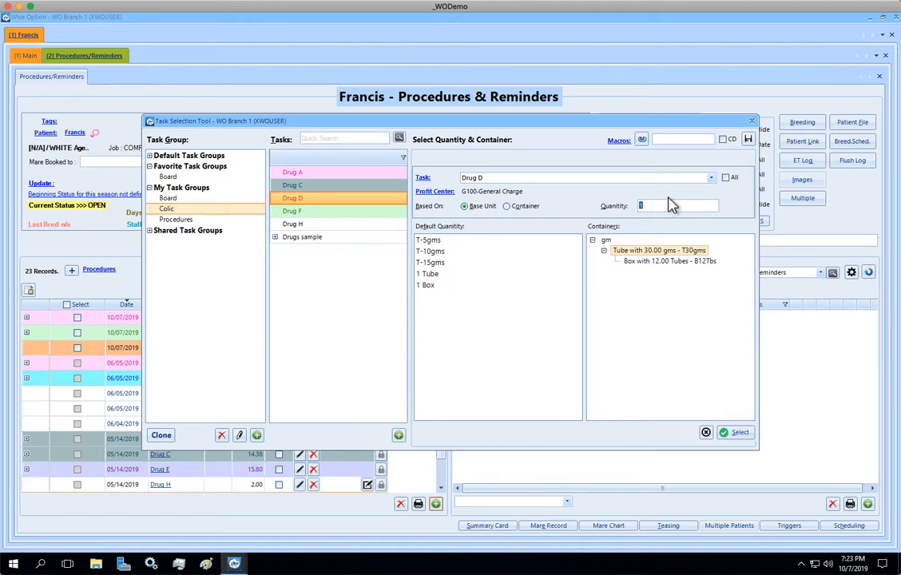
pyautogui.write('1')
pyautogui.click(735, 432)
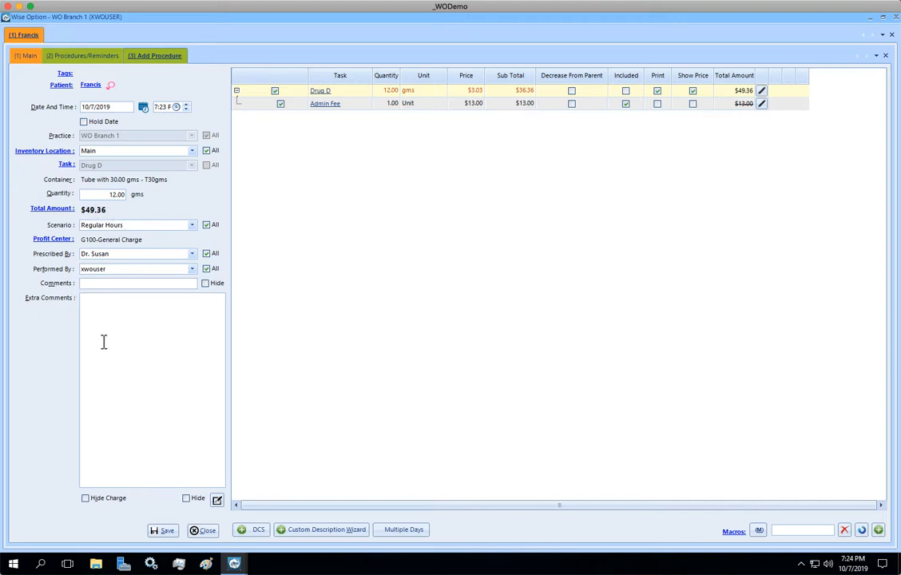
pyautogui.click(166, 531)
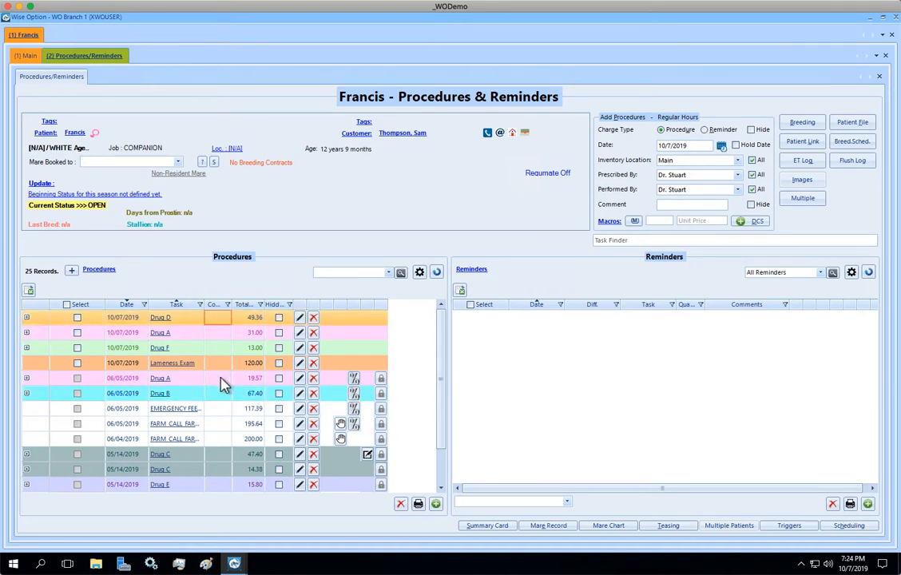
# Step: Reopen the task selection tool, review the tasks in the Procedures, Board and Colic groups, and close it
pyautogui.click(435, 504)
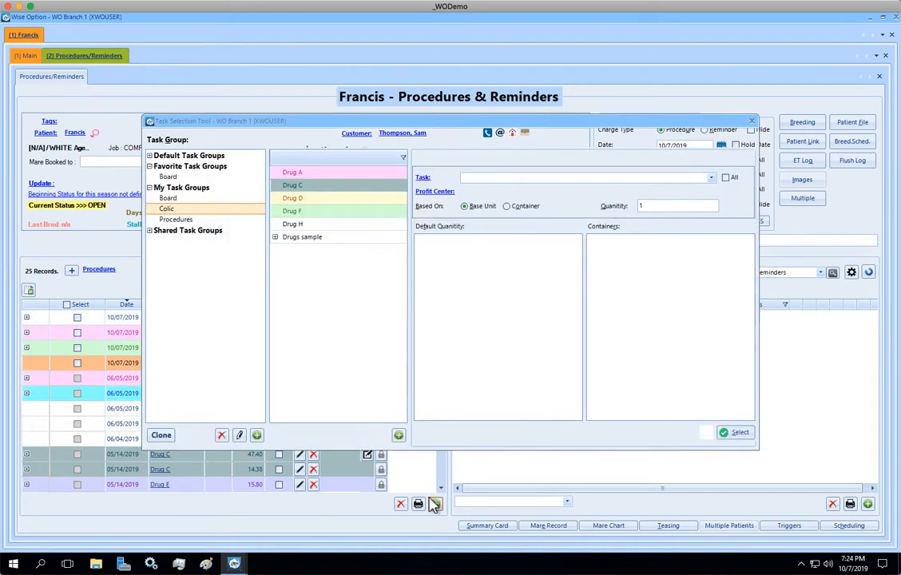
pyautogui.click(176, 219)
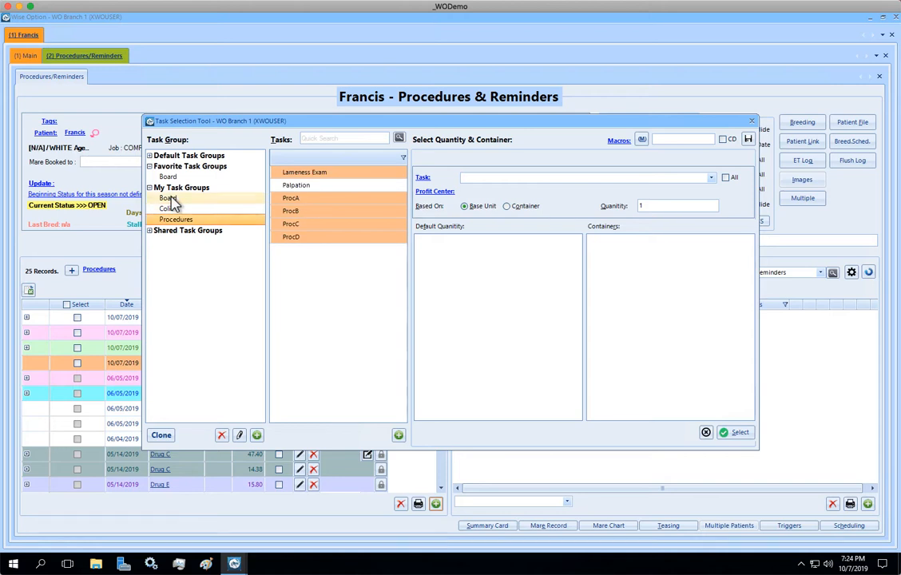
pyautogui.click(169, 199)
pyautogui.click(167, 208)
pyautogui.click(175, 219)
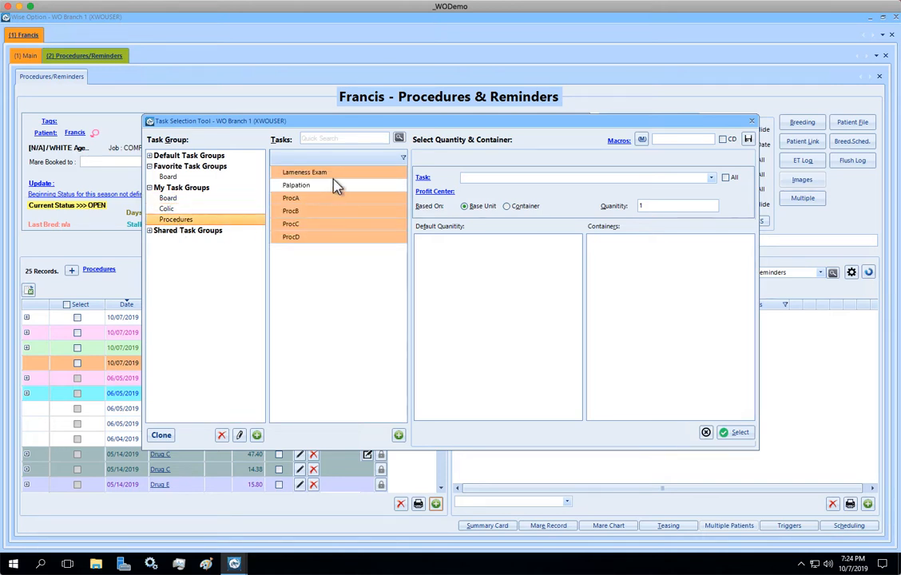
pyautogui.click(751, 122)
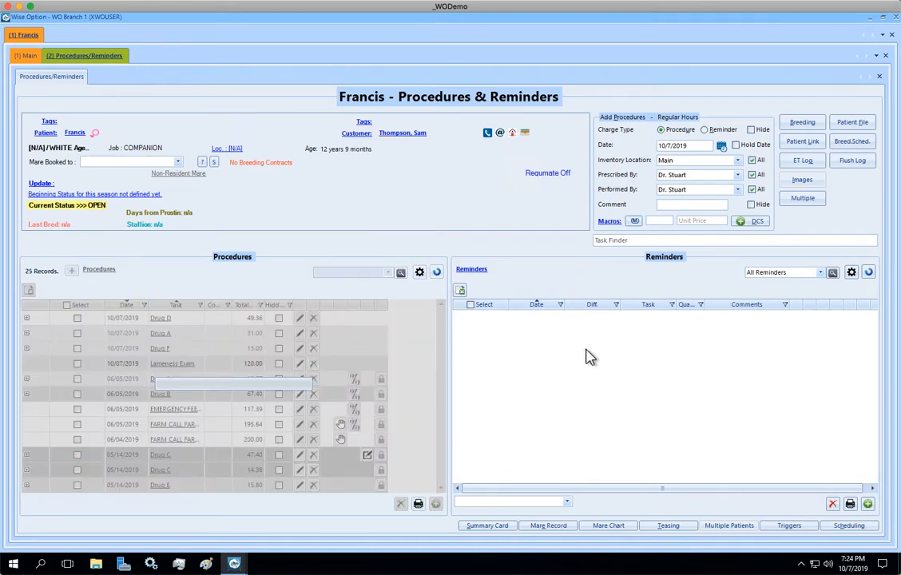